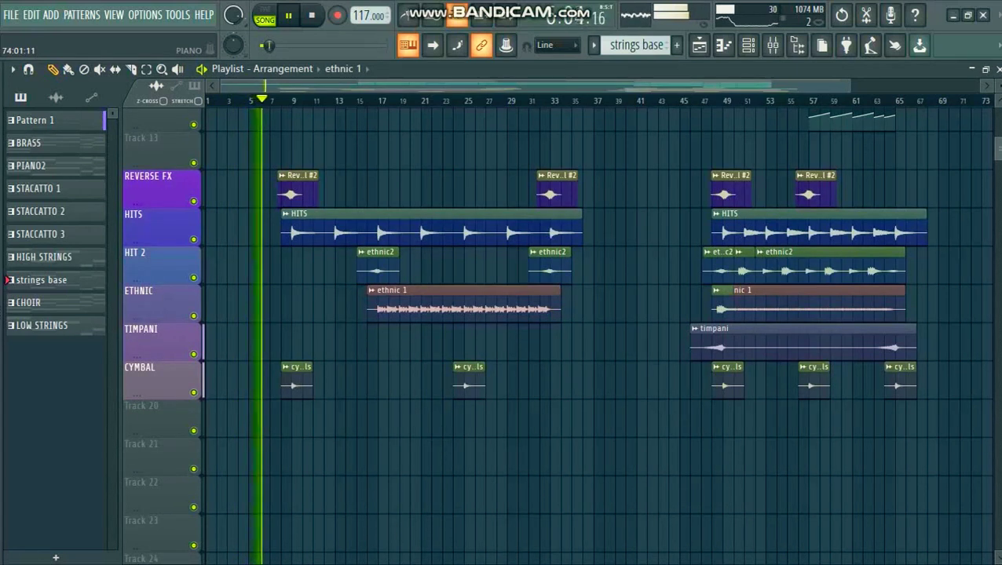
Step: Examine the piano, strings, choir and brass tracks with their volume automations across the whole playlist while the song plays
scroll(557, 334, "up", 6)
scroll(557, 334, "up", 4)
left_click_drag(850, 86, 842, 86)
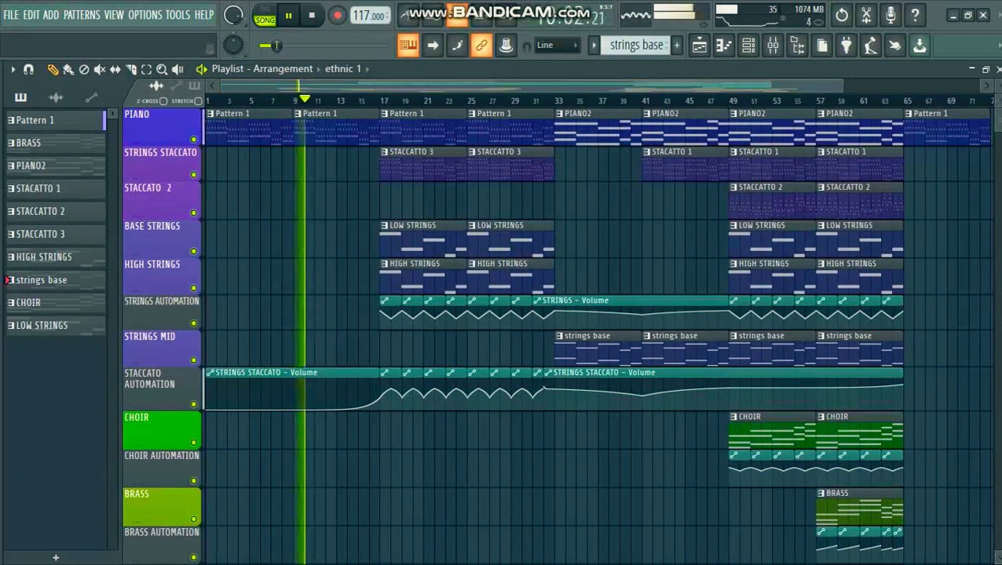
left_click_drag(995, 85, 996, 88)
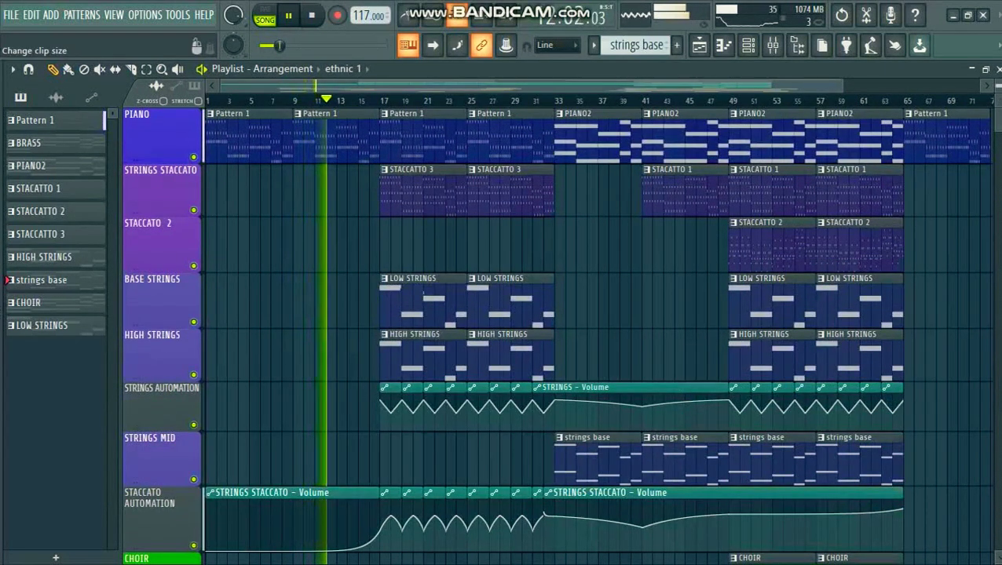
left_click_drag(996, 88, 995, 86)
left_click_drag(842, 86, 739, 86)
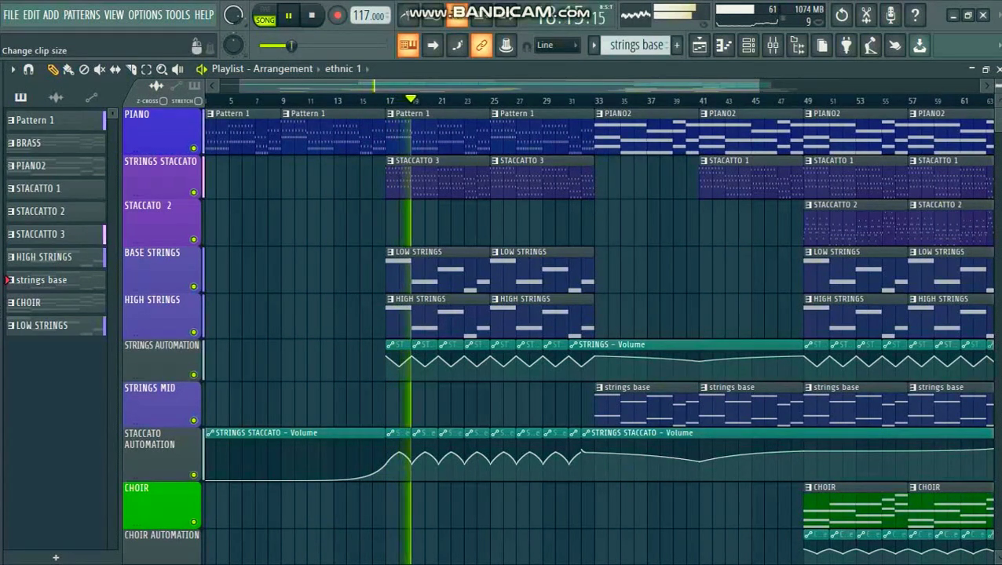
scroll(558, 338, "down", 2)
left_click_drag(759, 85, 894, 85)
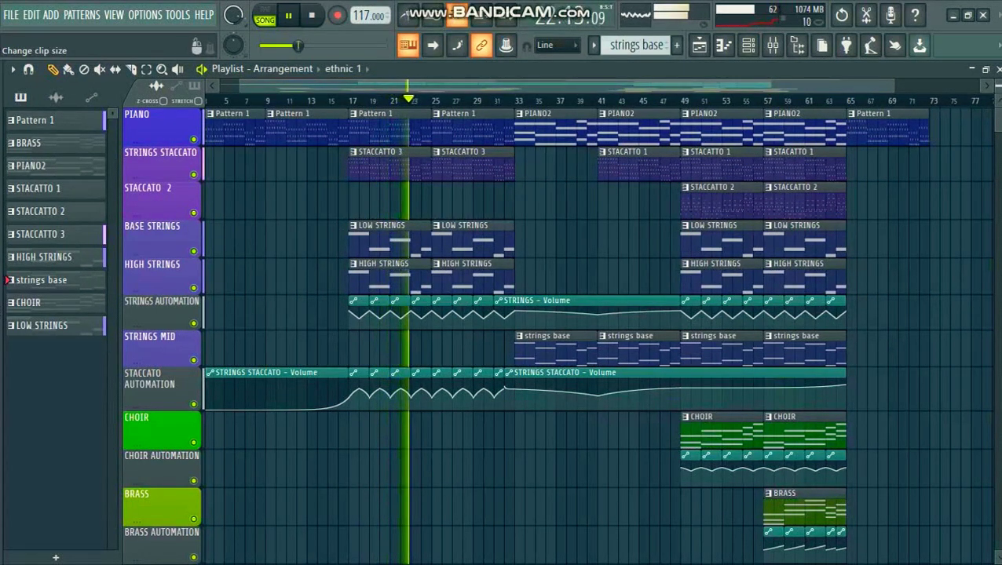
scroll(558, 338, "down", 1)
scroll(558, 337, "down", 1)
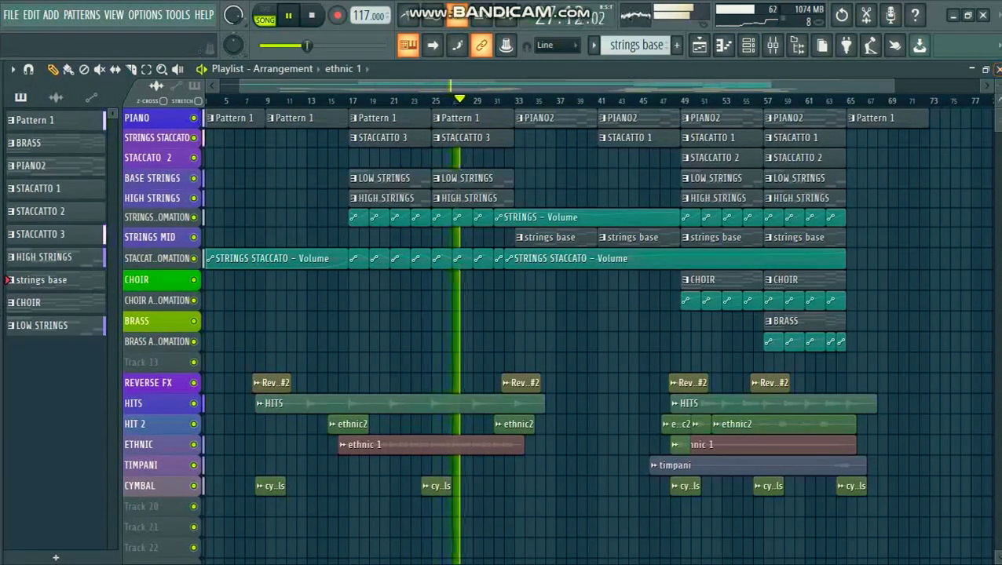
Step: Examine the PIANO2, strings base and STACATTO clips from bar 33 to bar 65 during playback
scroll(596, 336, "up", 1)
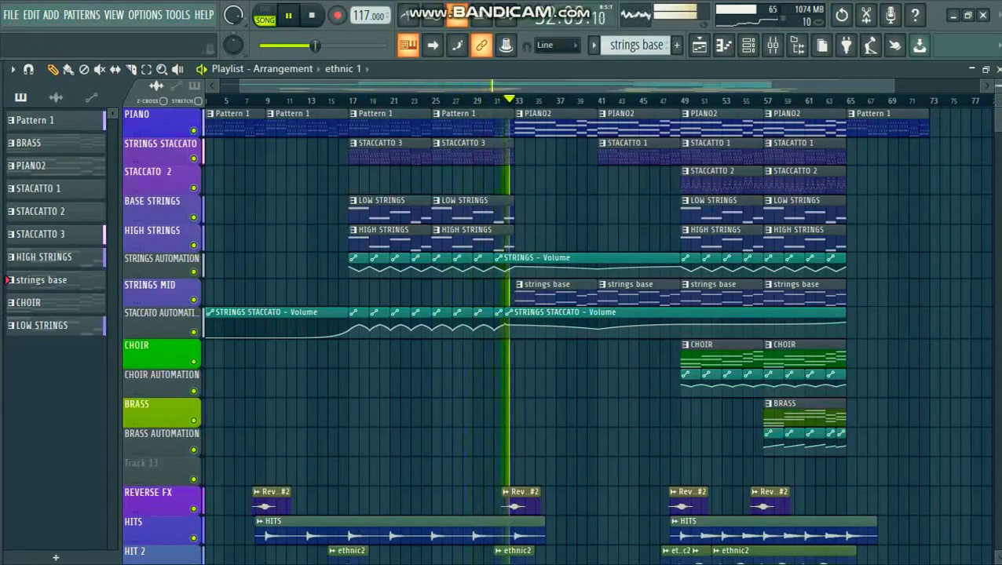
scroll(549, 338, "up", 3)
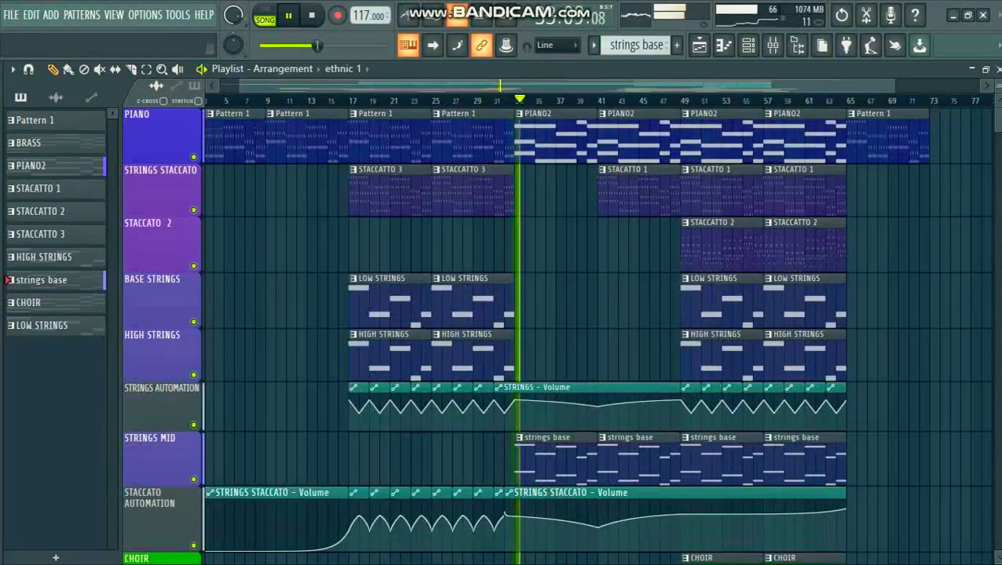
scroll(550, 338, "up", 3)
left_click_drag(457, 86, 475, 86)
left_click_drag(682, 85, 764, 85)
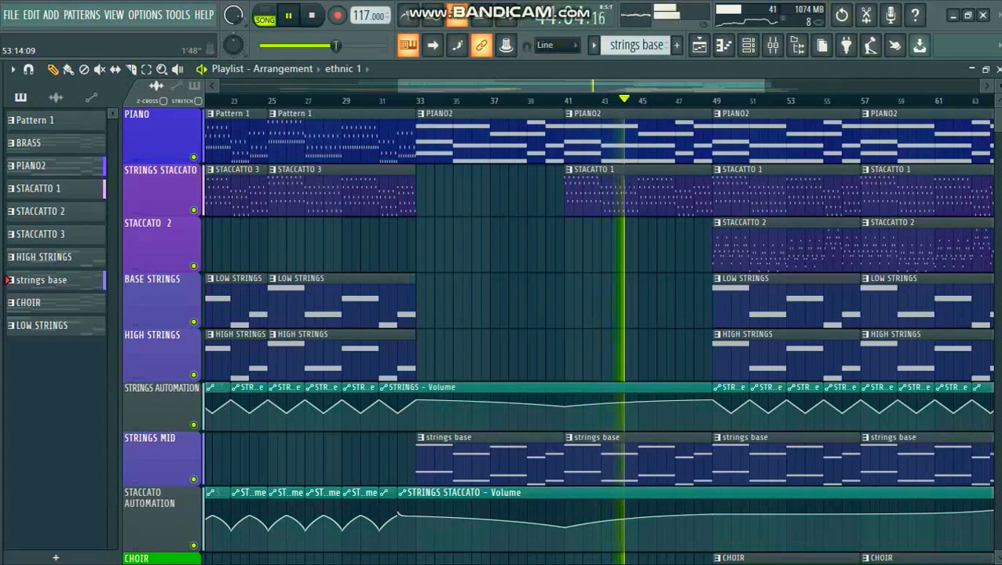
left_click_drag(764, 86, 861, 85)
left_click_drag(998, 122, 998, 123)
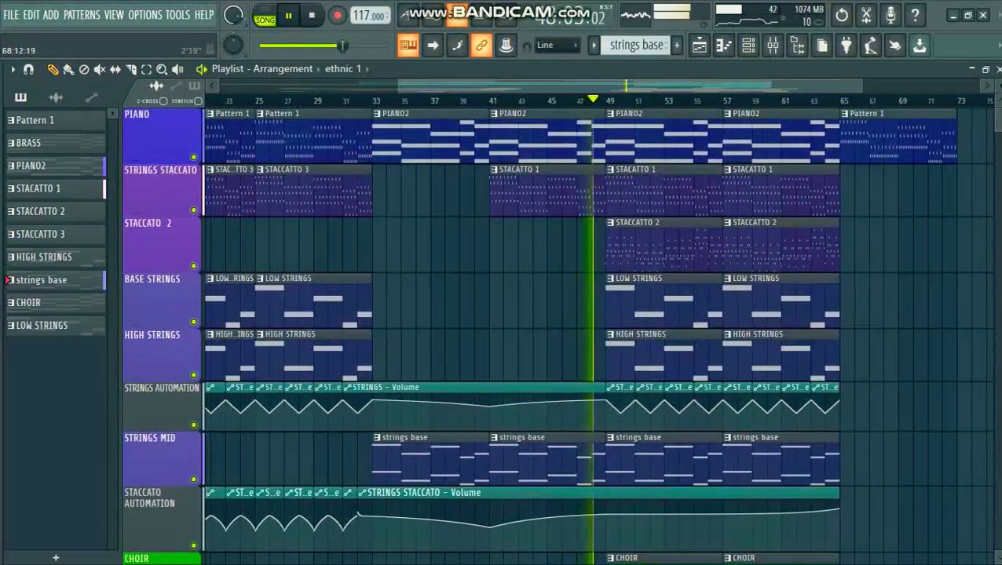
mouse_move(862, 86)
left_mouse_down()
mouse_move(800, 86)
mouse_move(842, 86)
left_mouse_up()
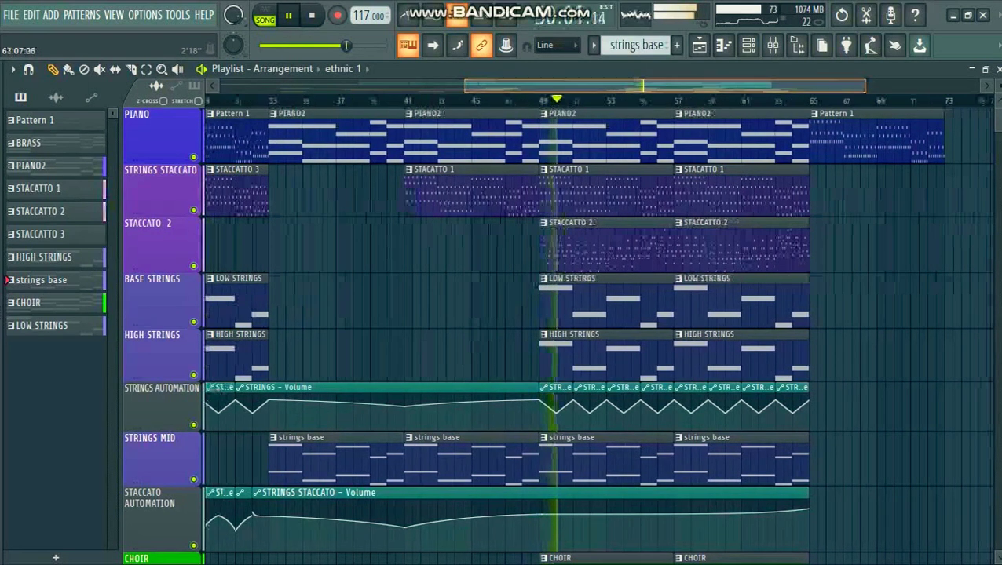
left_click_drag(998, 86, 998, 86)
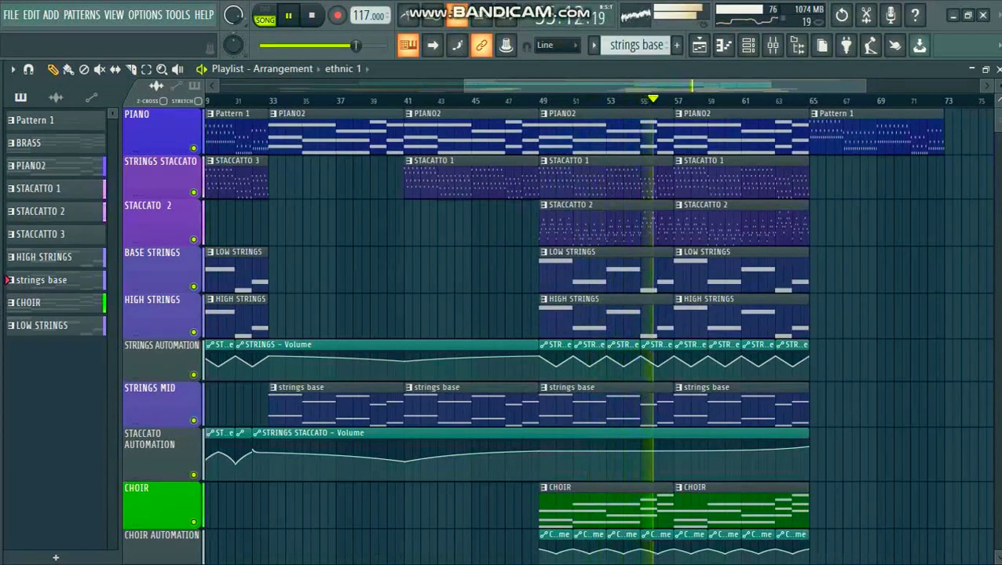
Step: Examine the brass automation, REVERSE FX, HITS, ETHNIC, TIMPANI and CYMBAL tracks around bars 47 to 67 during playback
scroll(503, 338, "down", 6)
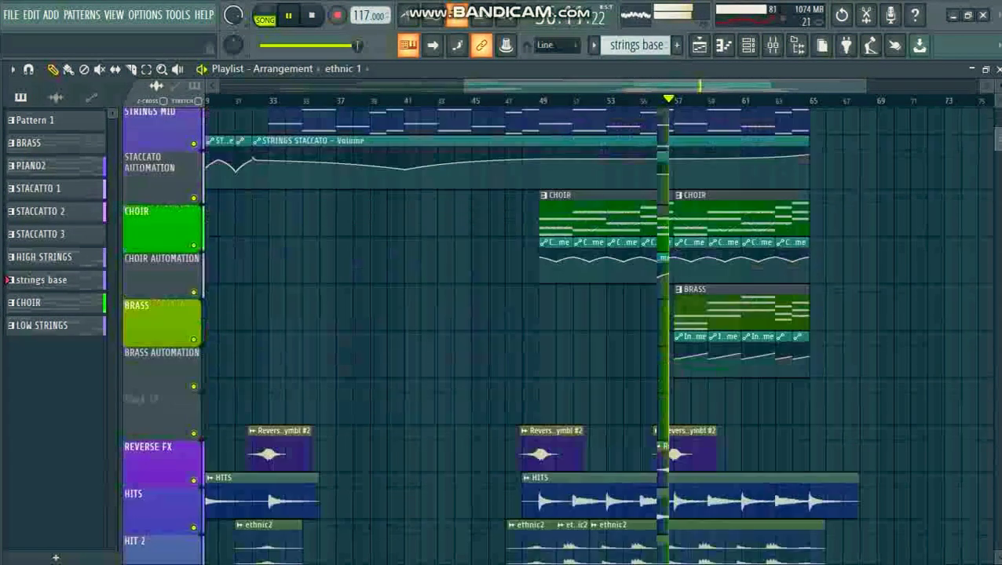
scroll(503, 338, "down", 5)
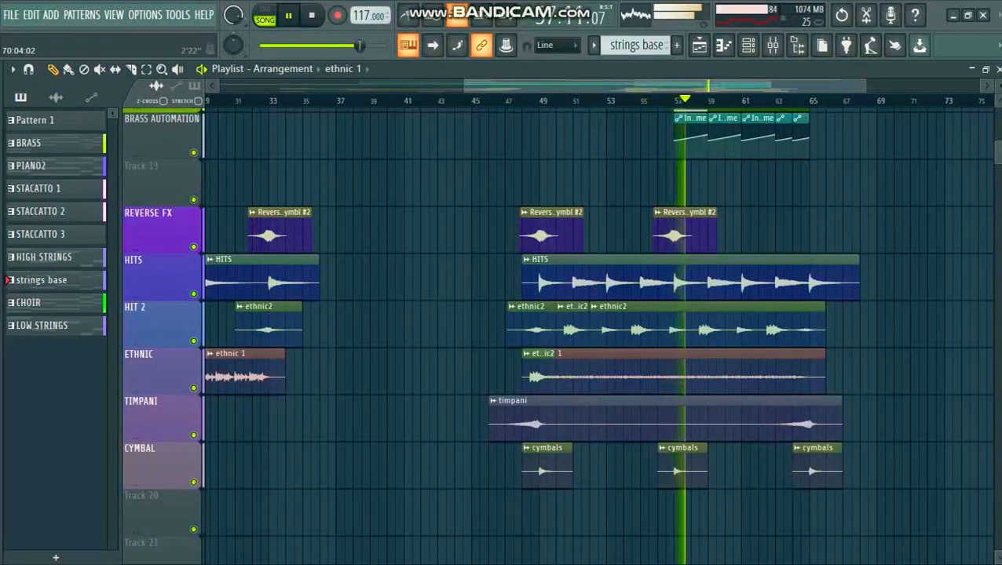
scroll(597, 337, "right", 2)
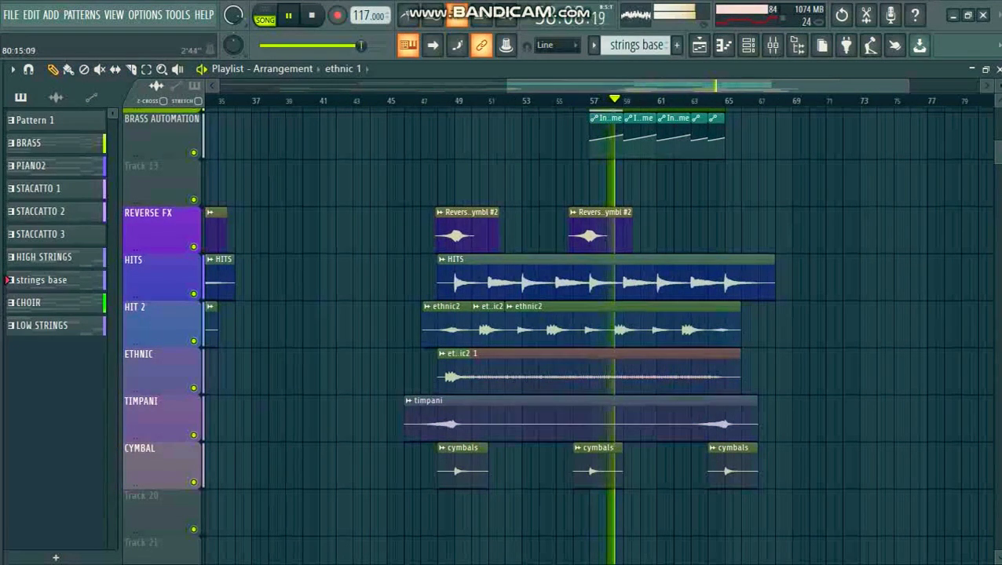
scroll(550, 338, "up", 1)
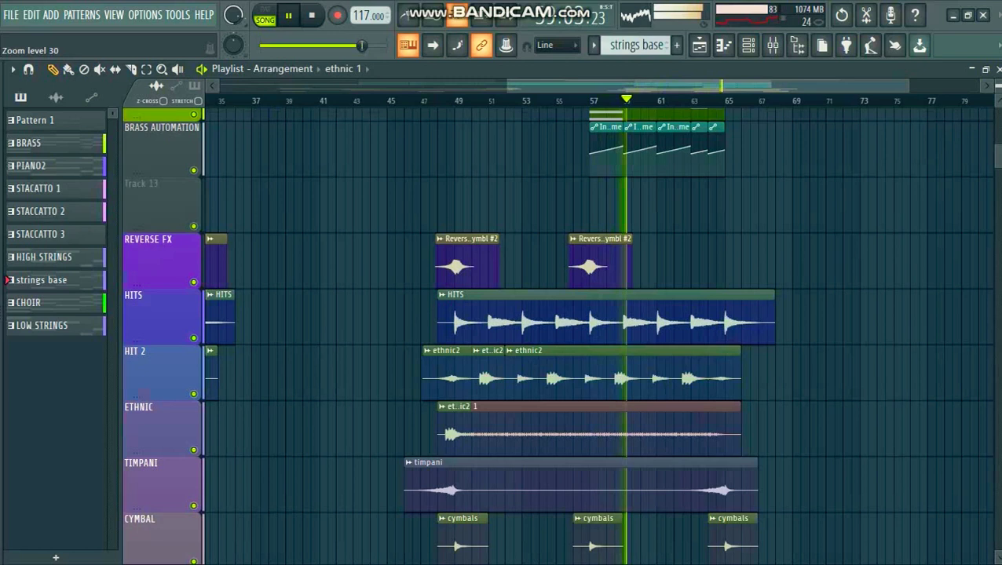
scroll(549, 338, "up", 1)
scroll(550, 338, "down", 2)
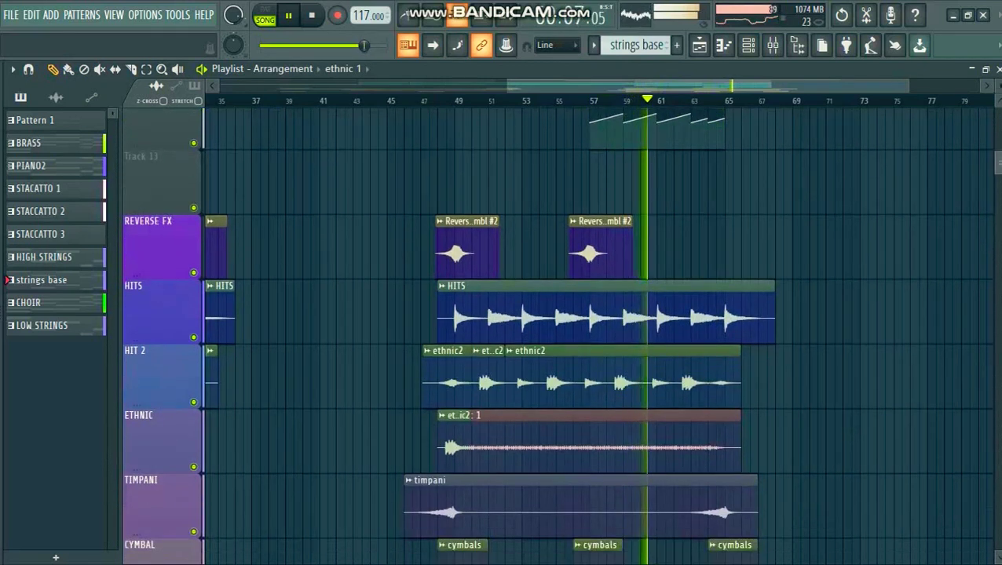
scroll(549, 337, "down", 3)
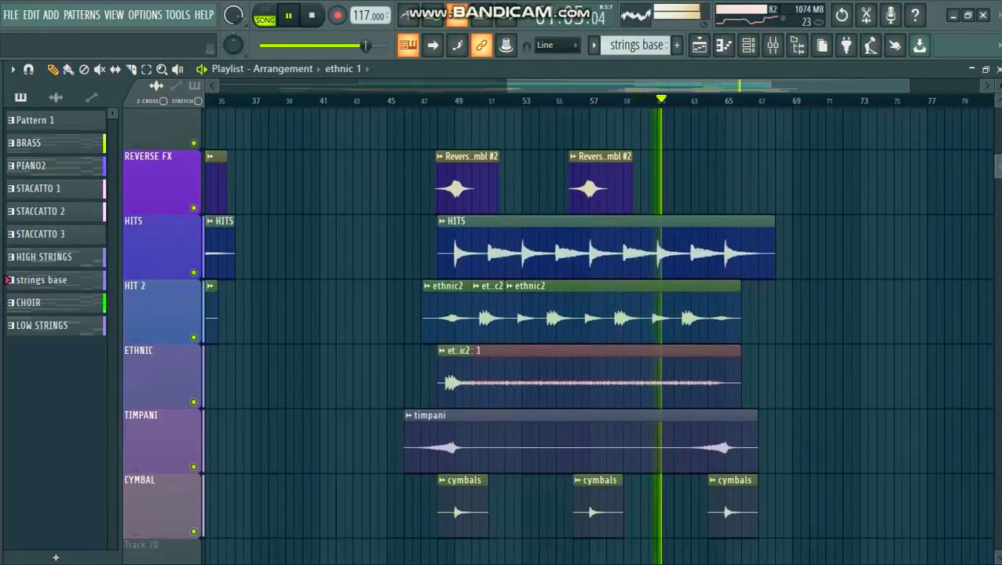
scroll(550, 338, "up", 5)
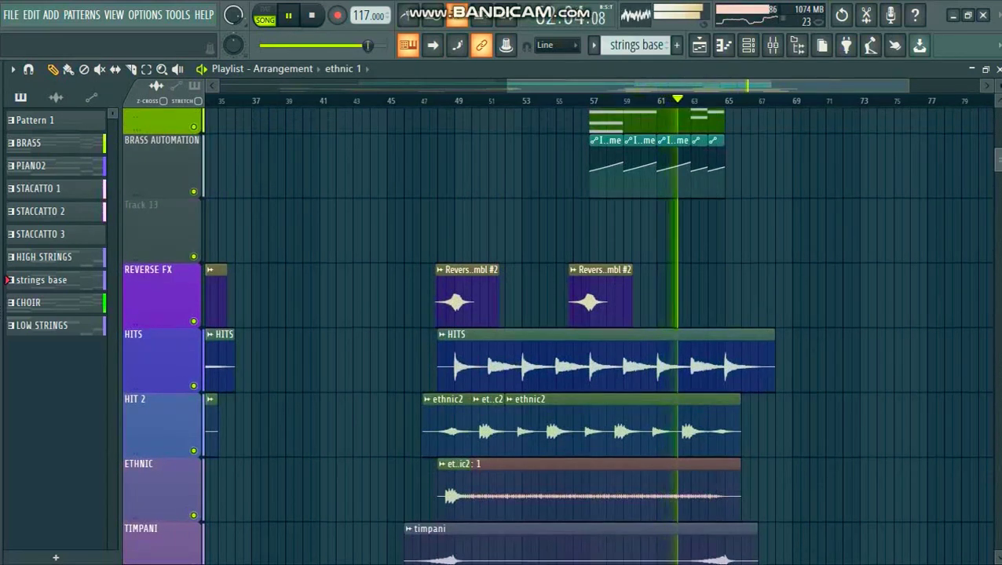
scroll(550, 337, "down", 5)
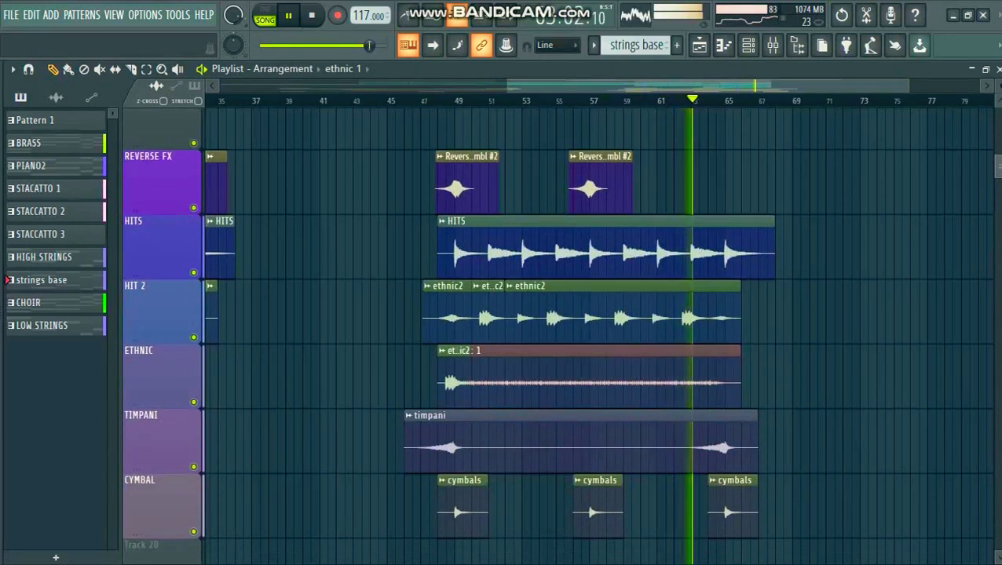
Step: Review the piano, strings, choir and brass tracks around the closing Pattern 1 clip at bar 65
scroll(550, 338, "up", 10)
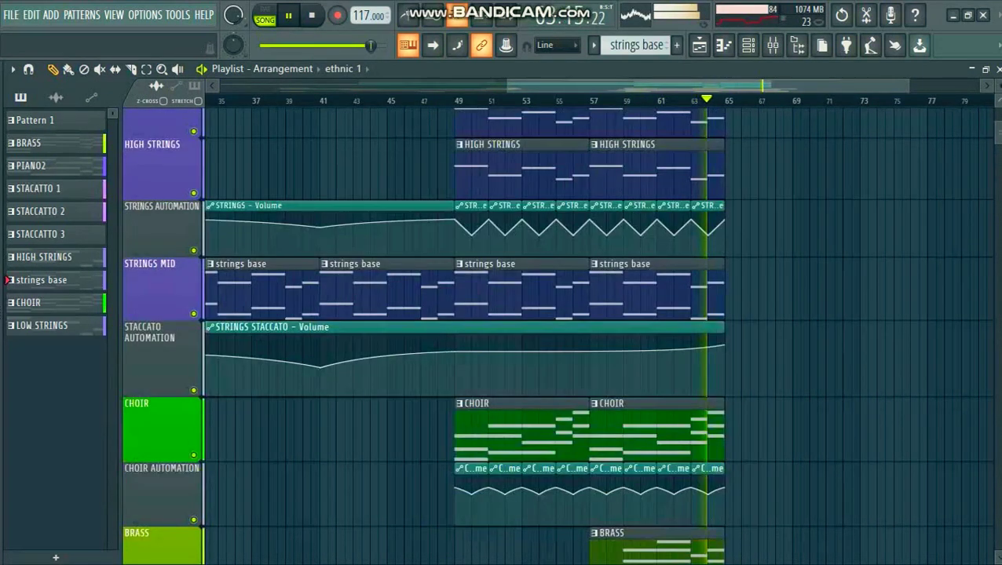
scroll(550, 338, "up", 4)
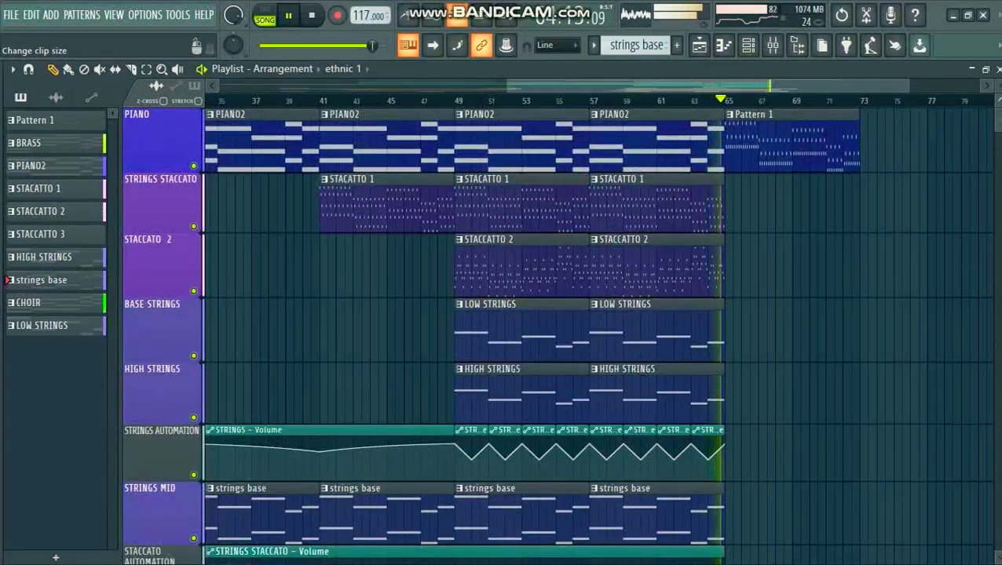
scroll(549, 338, "down", 4)
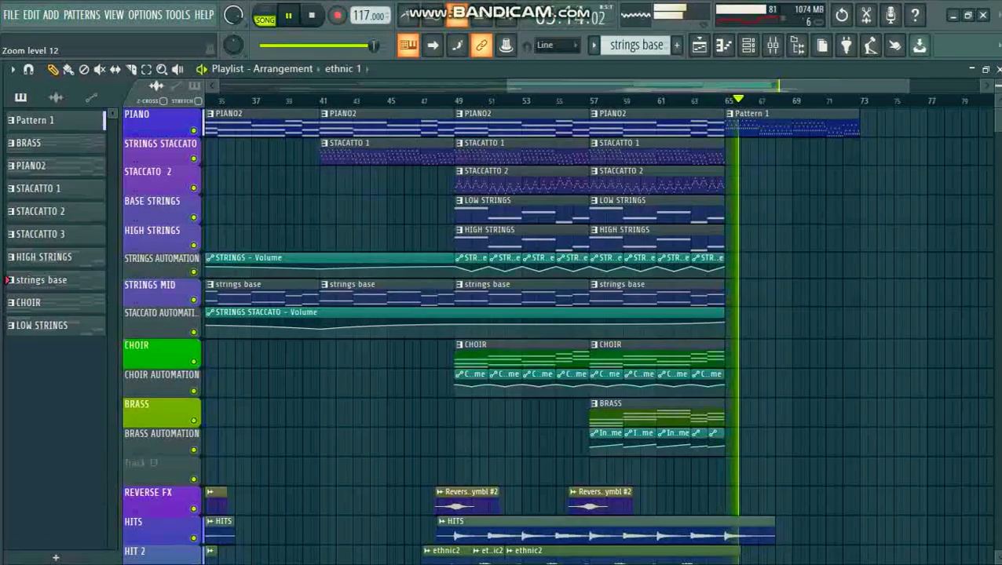
scroll(550, 337, "down", 2)
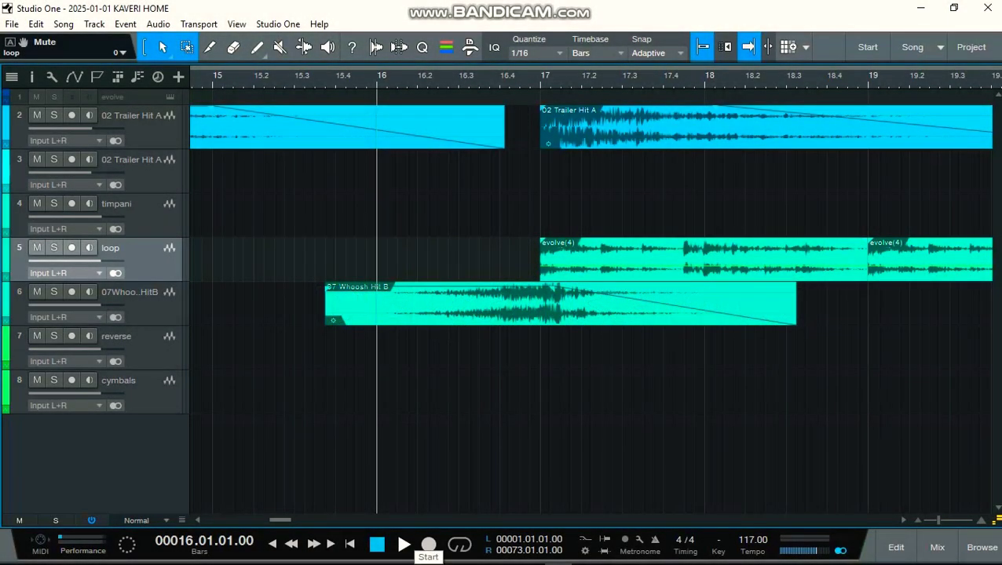
Step: In Studio One, play the song from bar 16 and view the full layout of hit, loop, whoosh and cymbal clips
key("space")
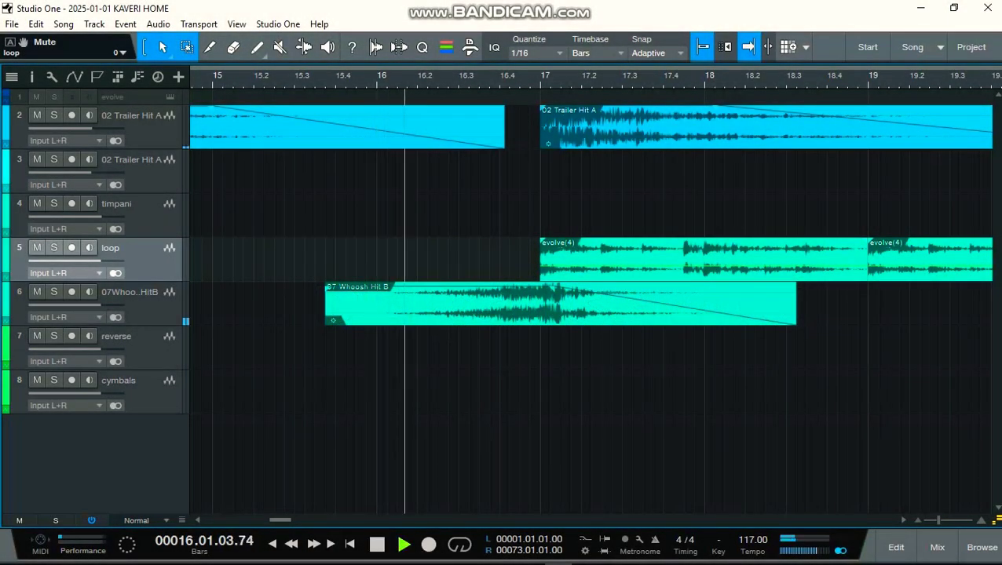
key("w")
key("w")
key("w")
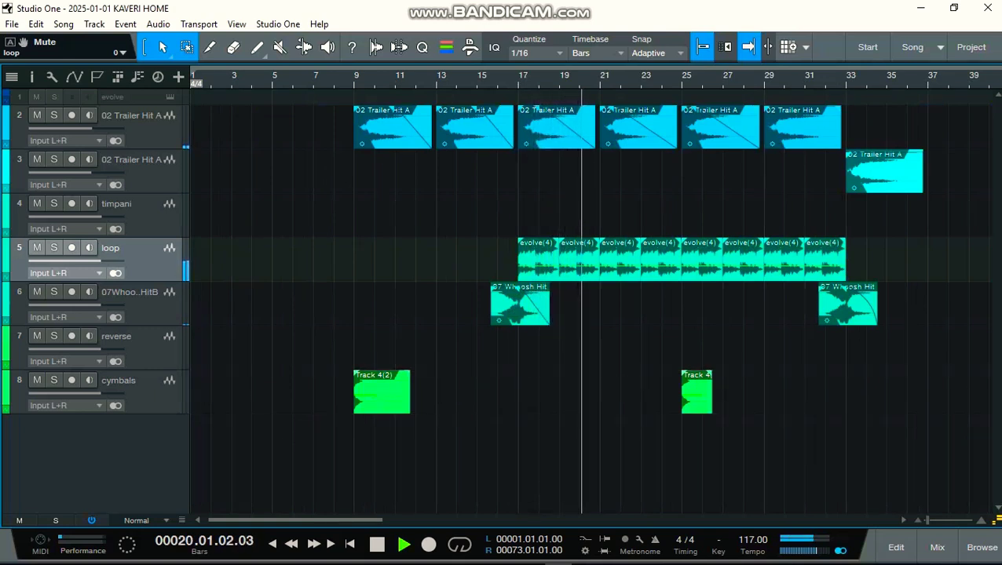
key("w")
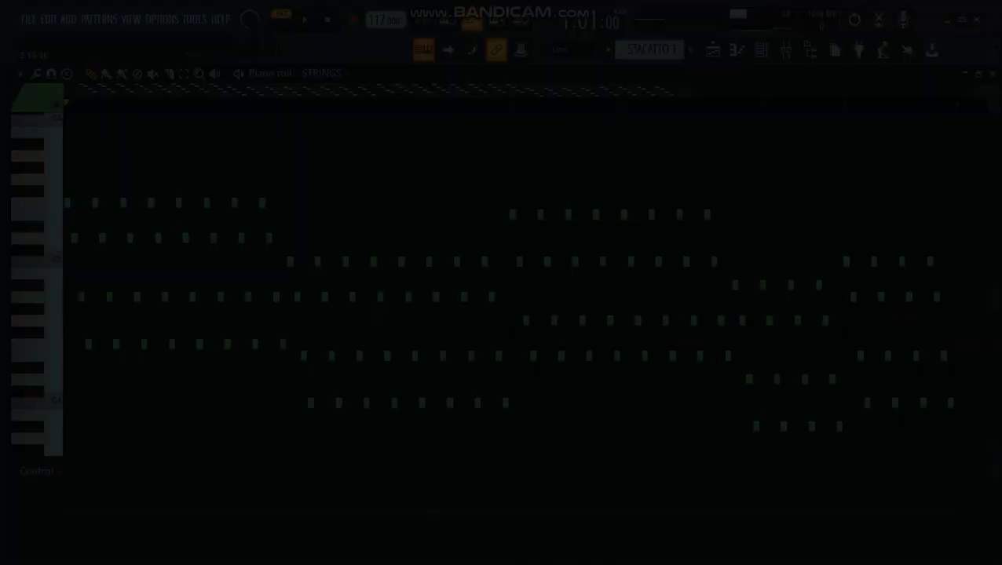
Step: In the FL Studio piano roll, play back the STACATTO 1 strings pattern and the BRASS chord pattern
key("space")
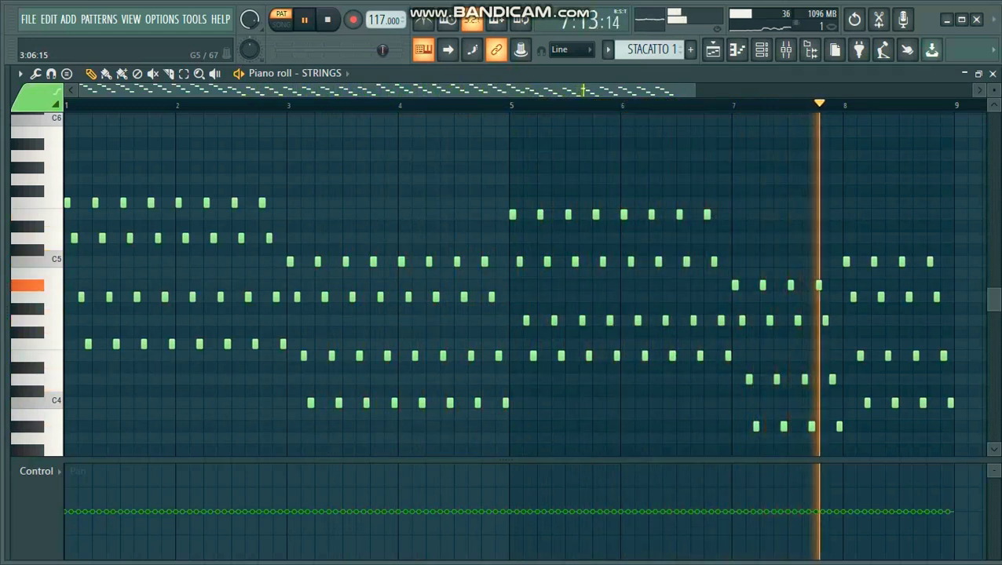
key("space")
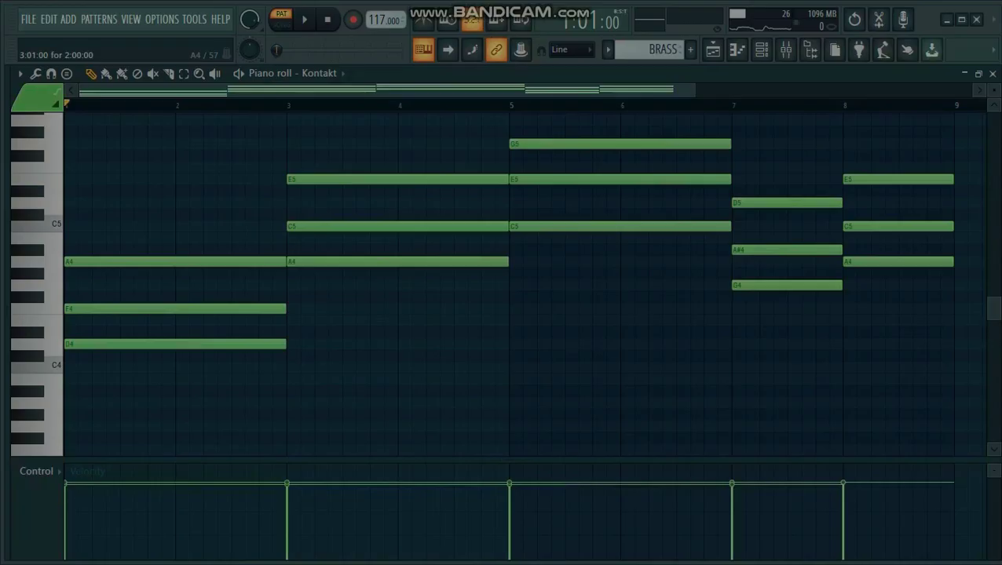
key("space")
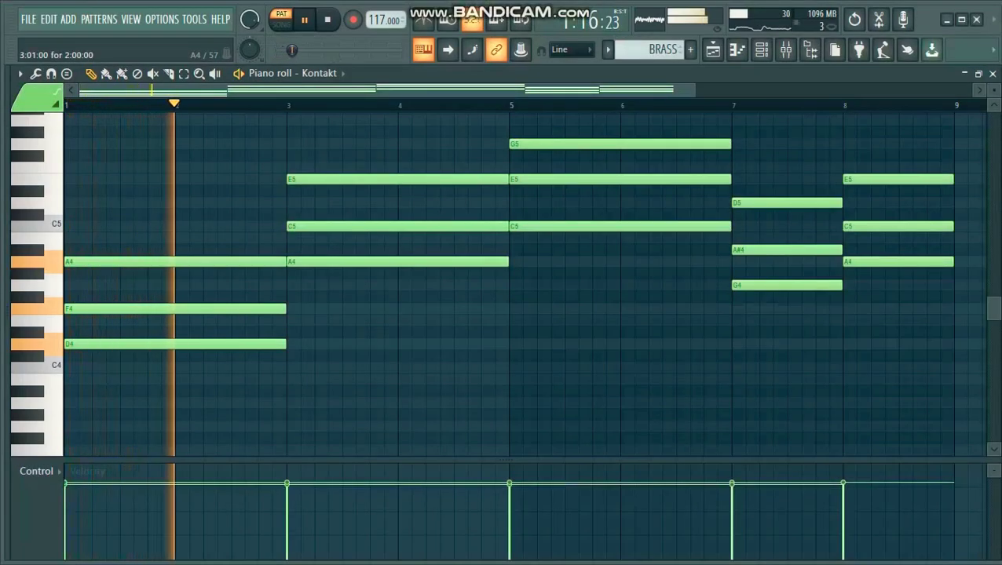